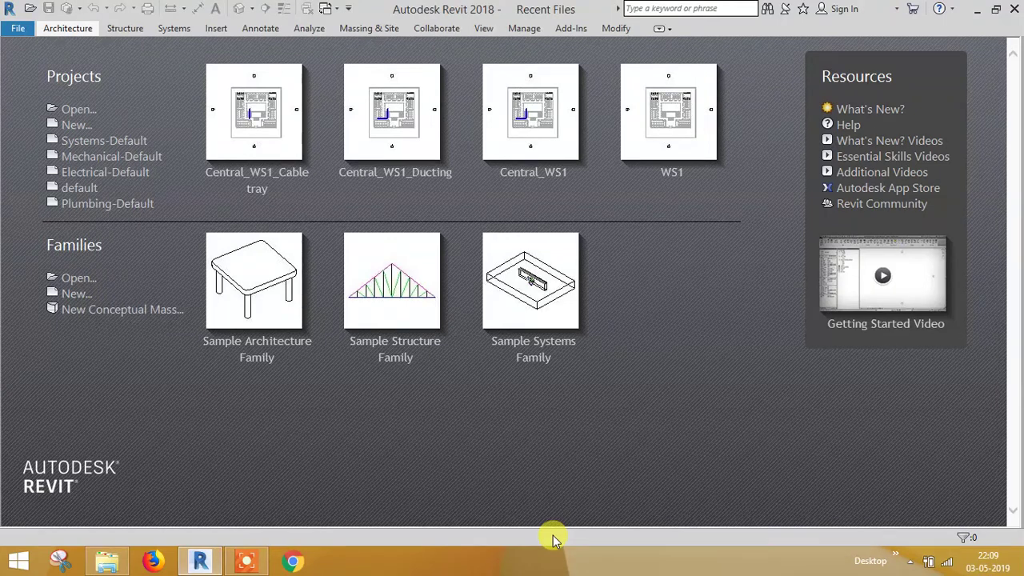
Open Central_WS1.rvt with Detach from Central ticked, bringing up the detach prompt.
left_click(90, 117)
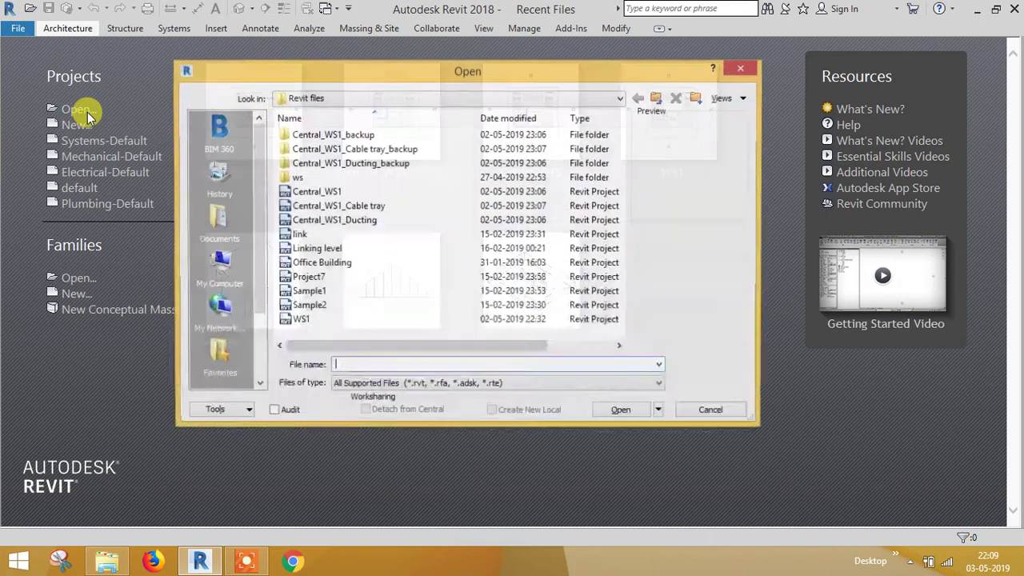
left_click(317, 196)
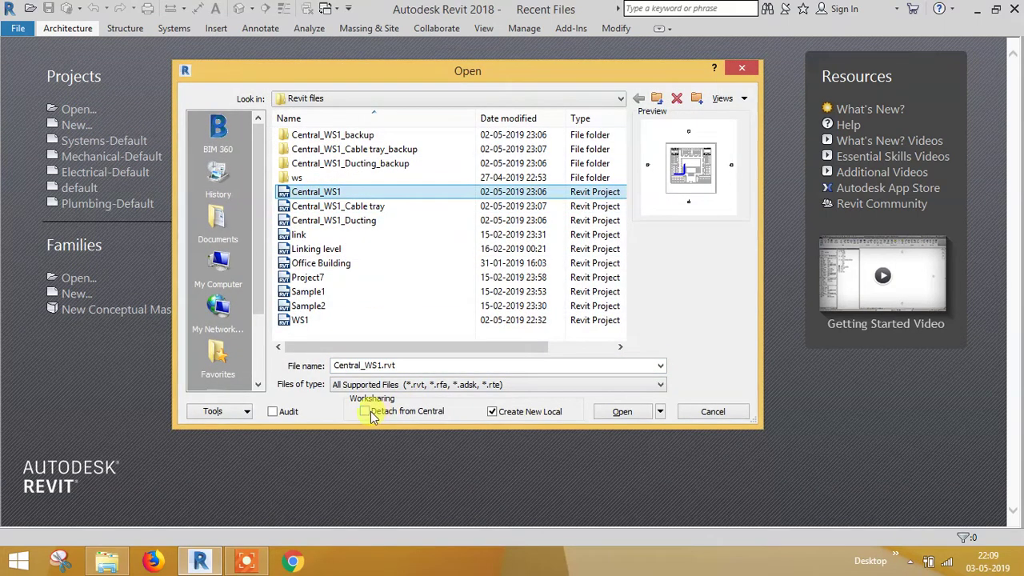
left_click(366, 412)
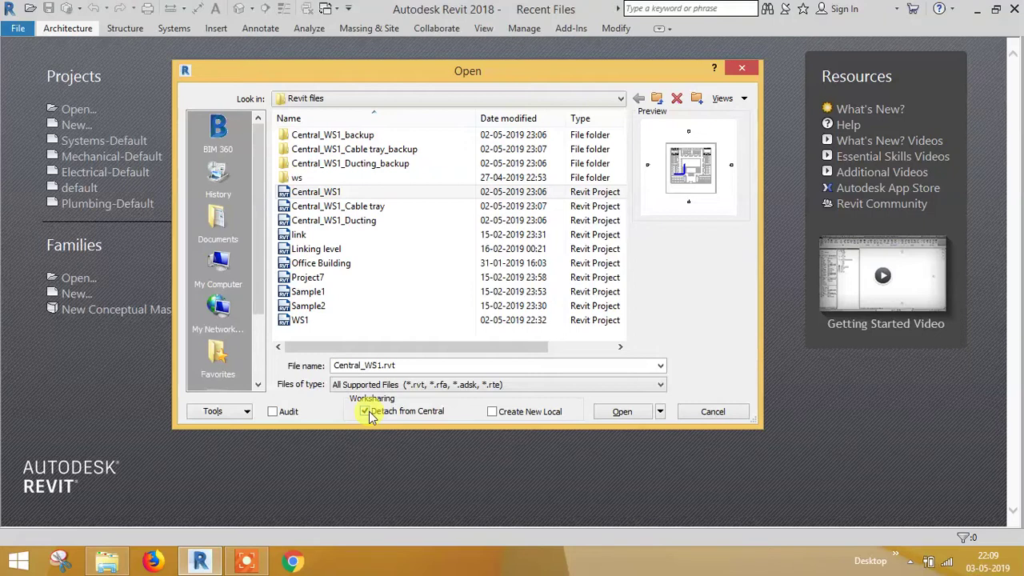
left_click(607, 414)
left_click(624, 411)
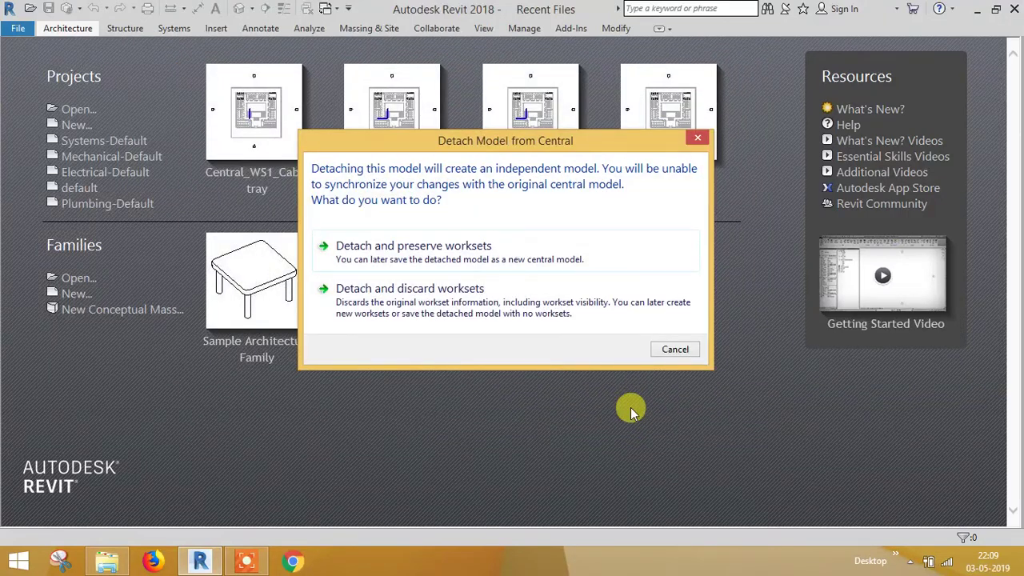
Detach while preserving worksets, then verify Cable tray, Central, Ducting and Shared Levels and Grids worksets.
left_click(449, 251)
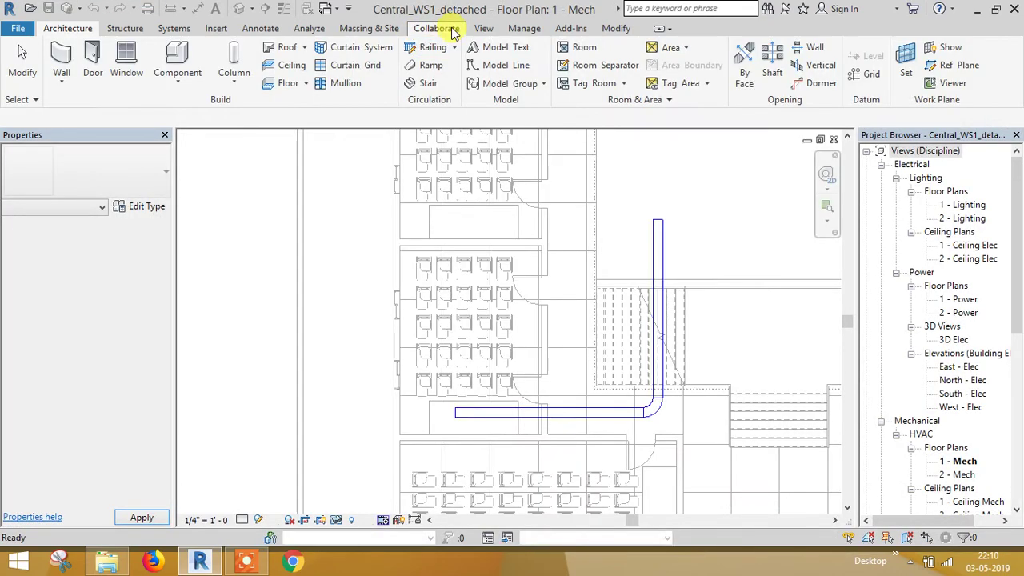
left_click(452, 30)
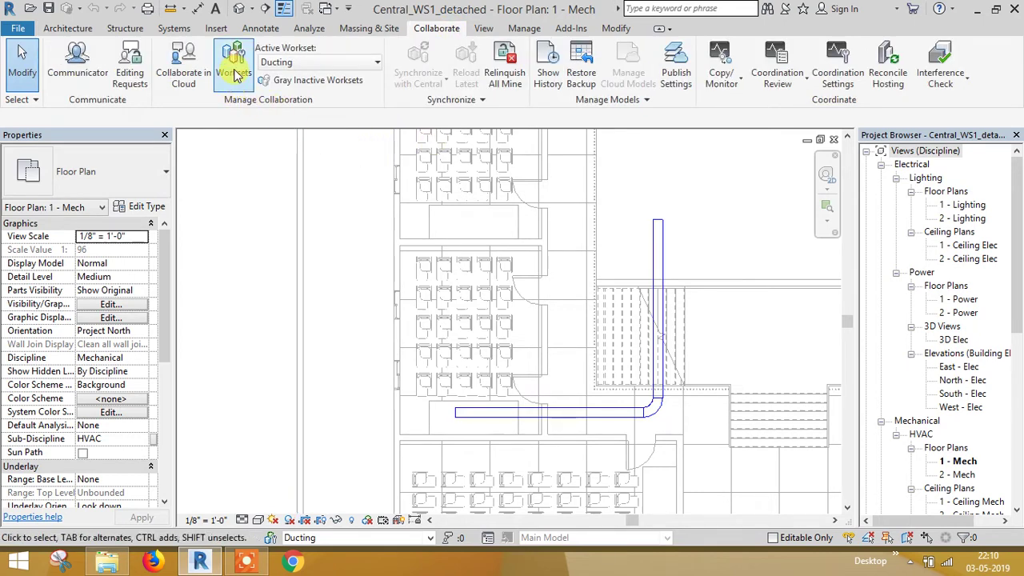
left_click(235, 72)
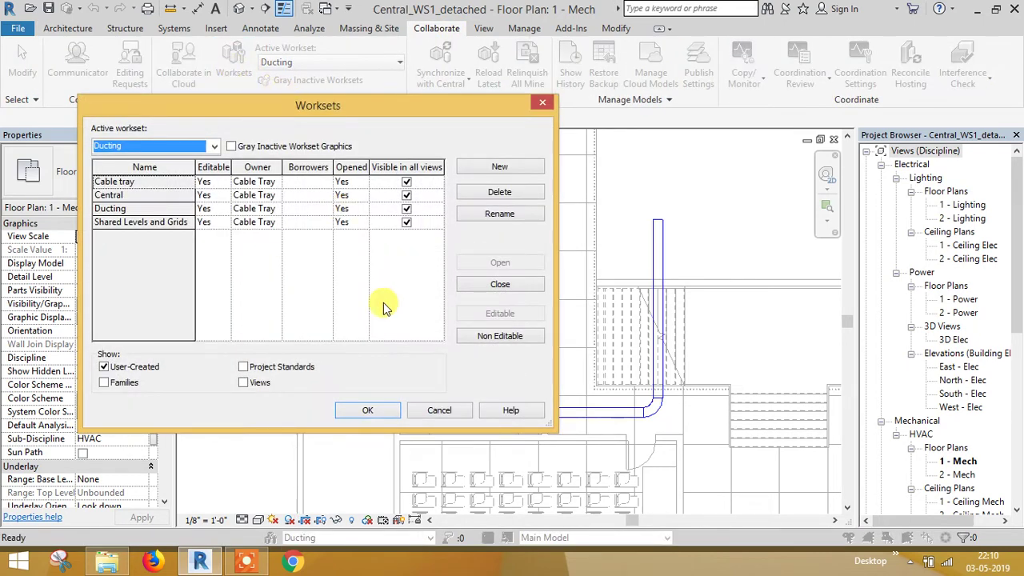
left_click(373, 412)
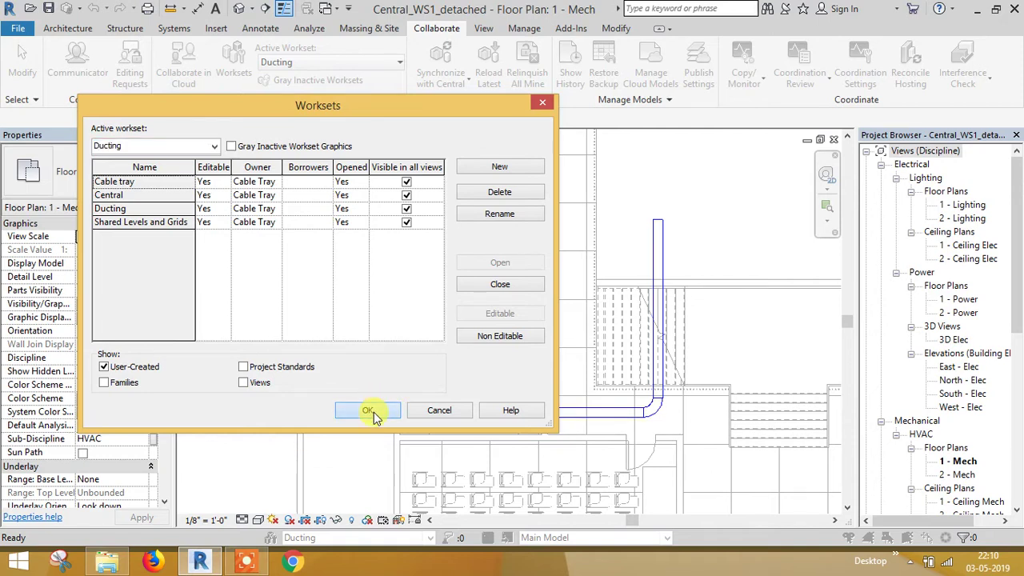
Save the detached model as Central_WS1_detached.rvt and close its floor plan view.
key("ctrl+s")
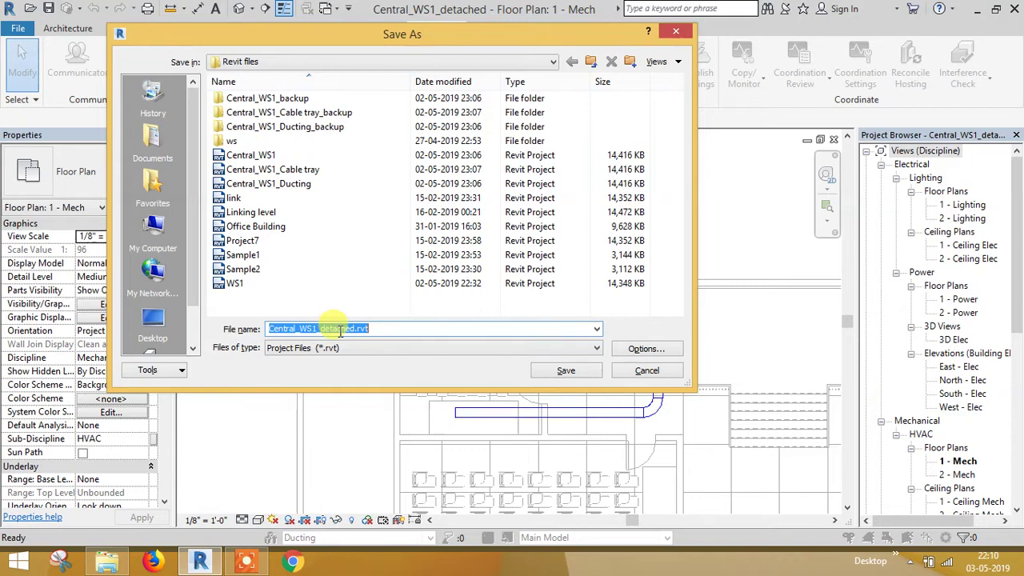
left_click(560, 370)
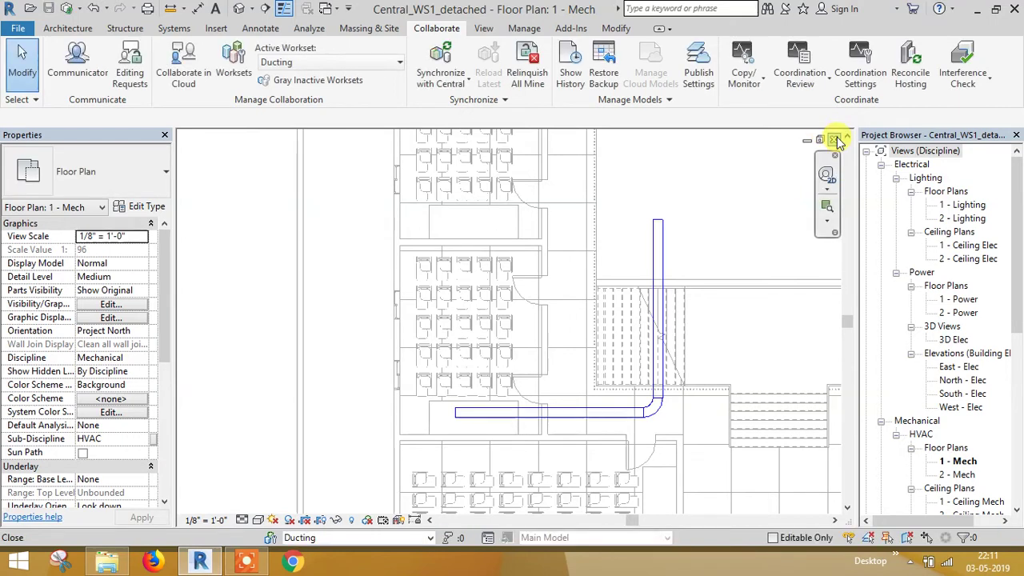
left_click(834, 140)
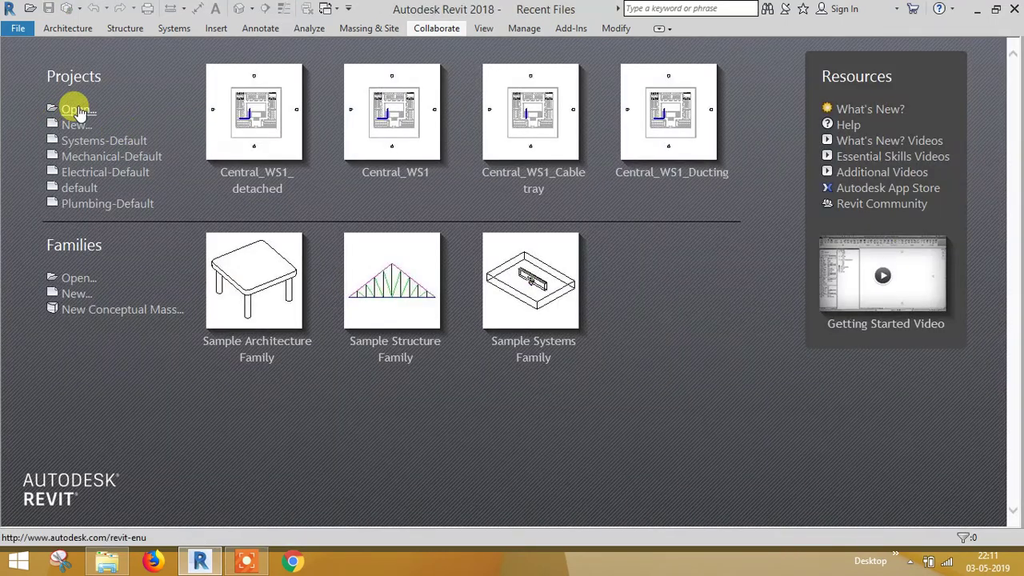
Open Central_WS1_Cable tray detached from central, choosing to preserve its worksets.
left_click(76, 110)
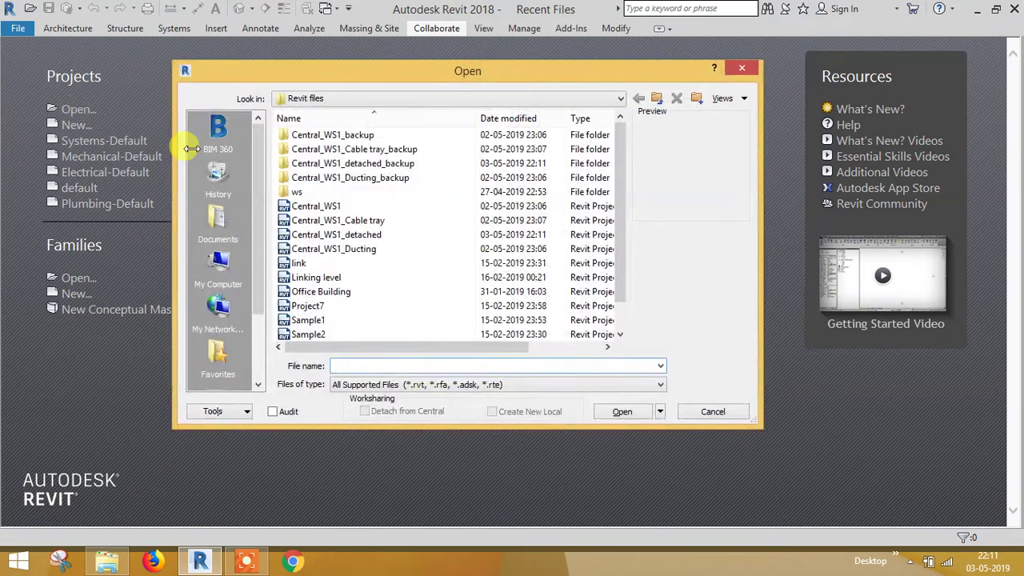
left_click(343, 236)
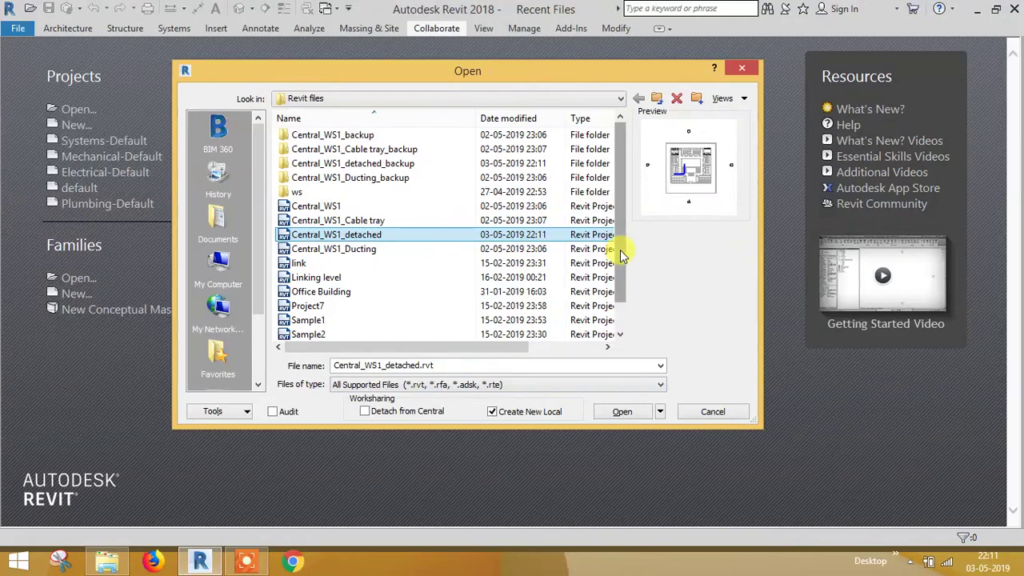
left_click(366, 220)
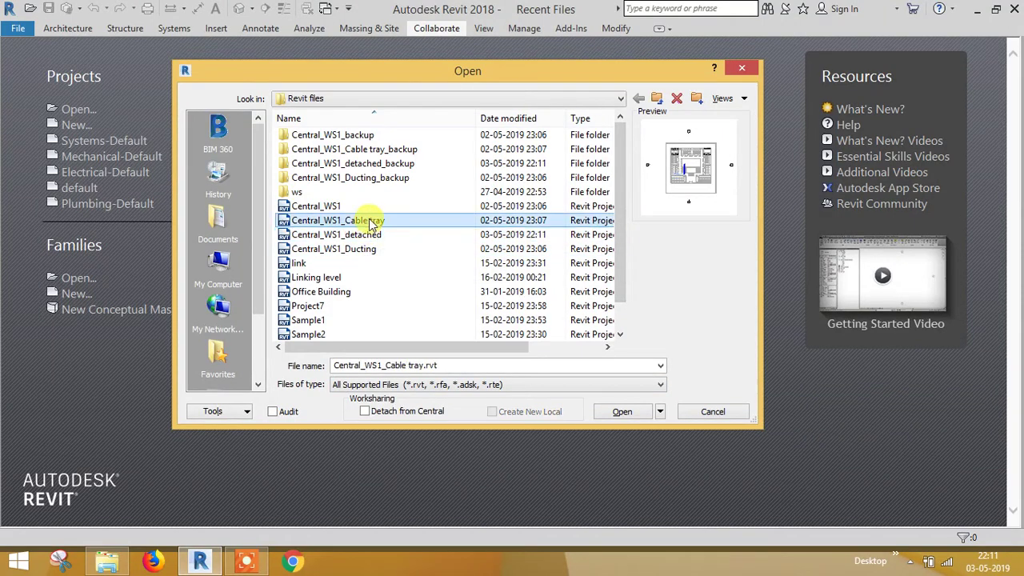
left_click(384, 411)
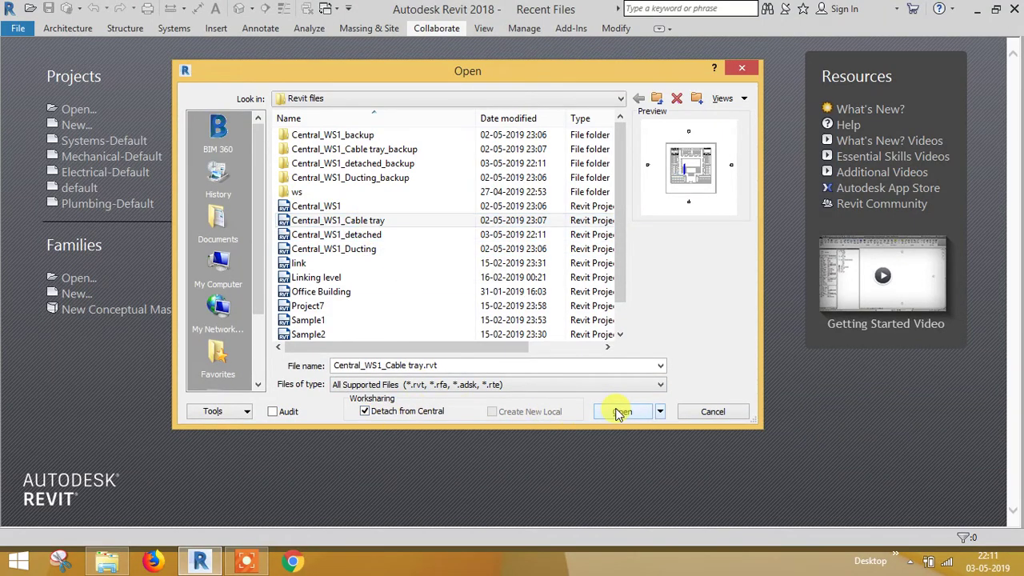
left_click(615, 411)
left_click(460, 254)
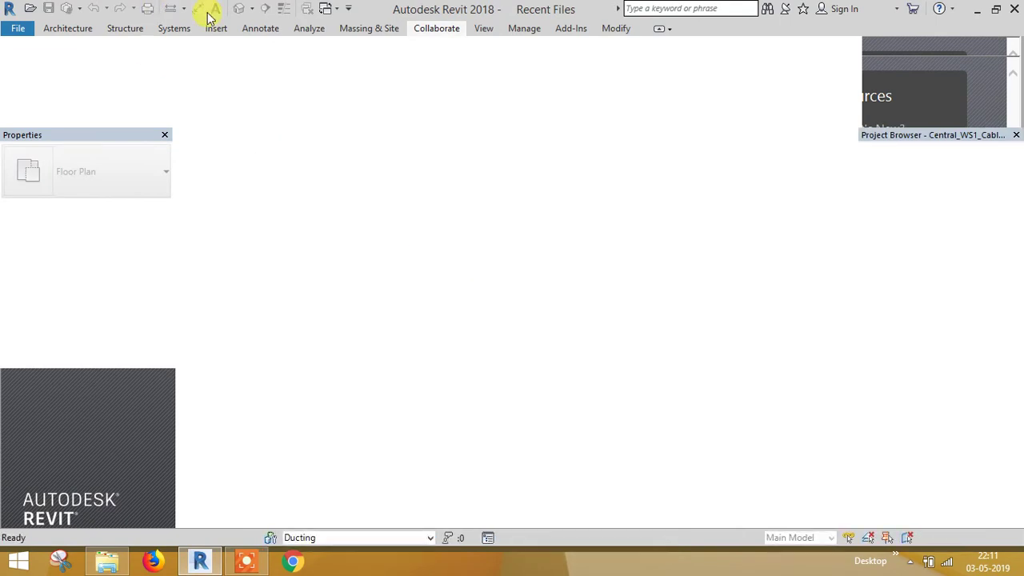
Review the preserved worksets of the detached Cable tray model without changes.
left_click(436, 29)
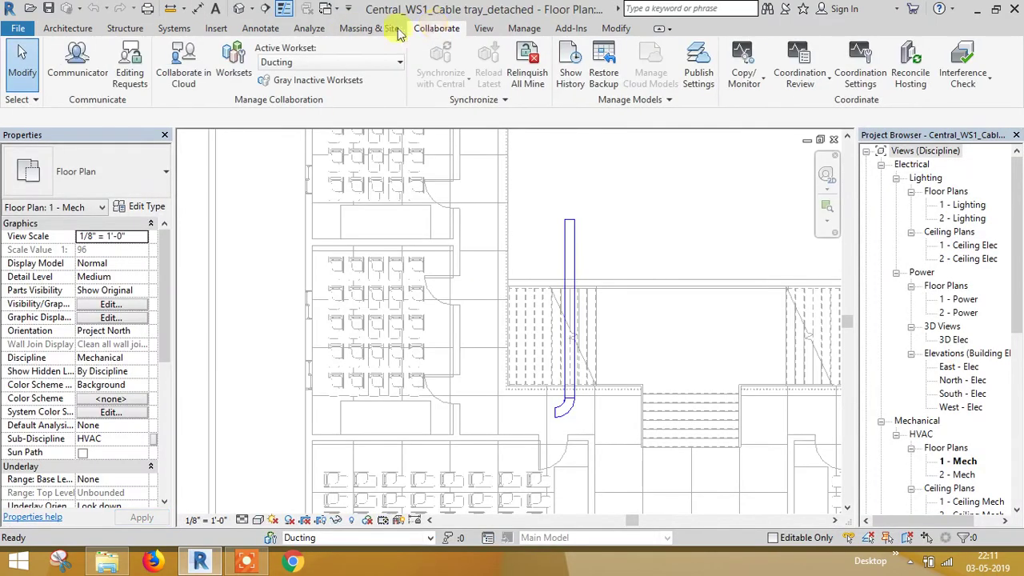
left_click(233, 76)
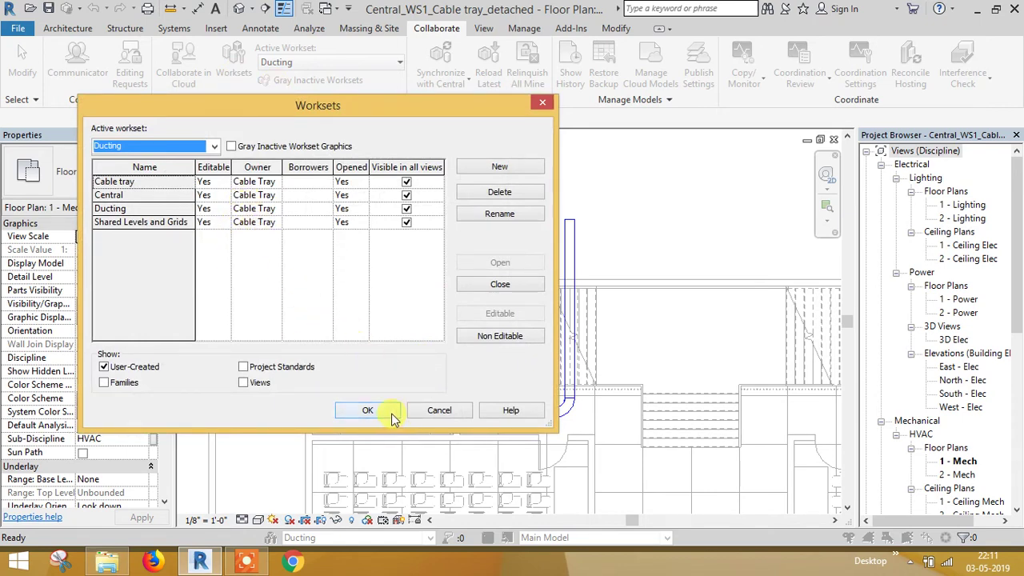
left_click(391, 411)
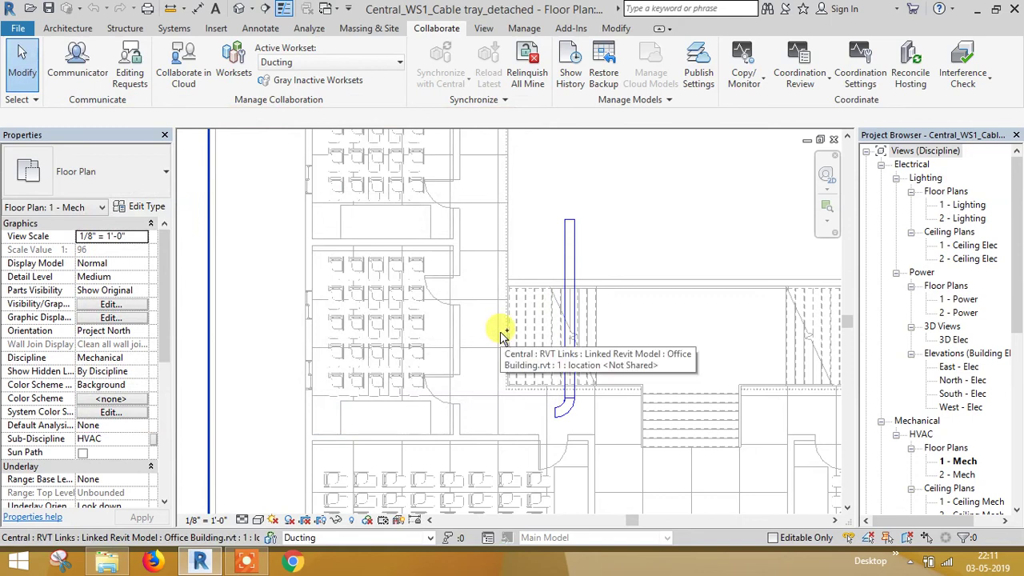
Save it as Central_WS1_Cable tray_detached.rvt and close its floor plan view.
key("ctrl+s")
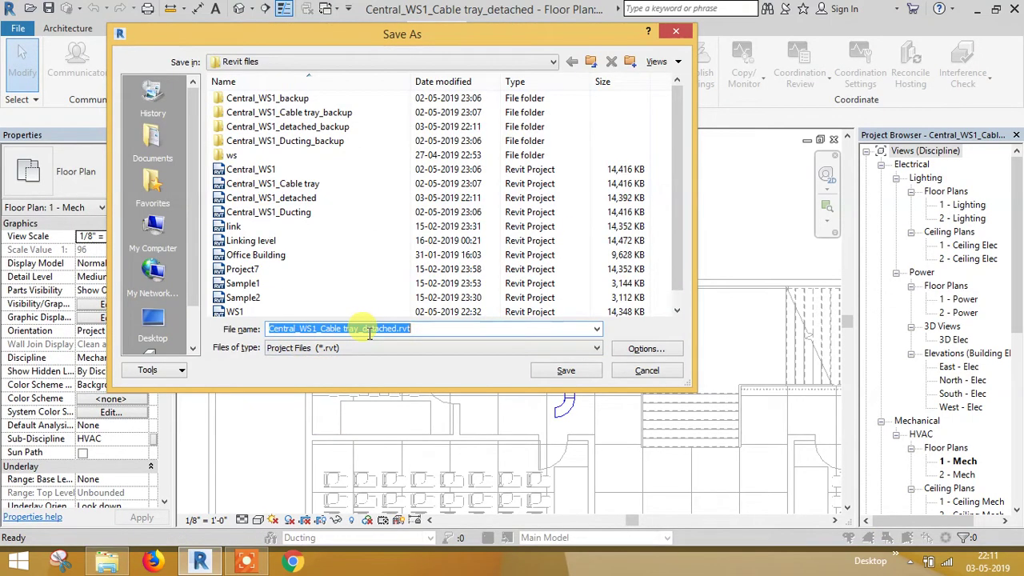
left_click(564, 372)
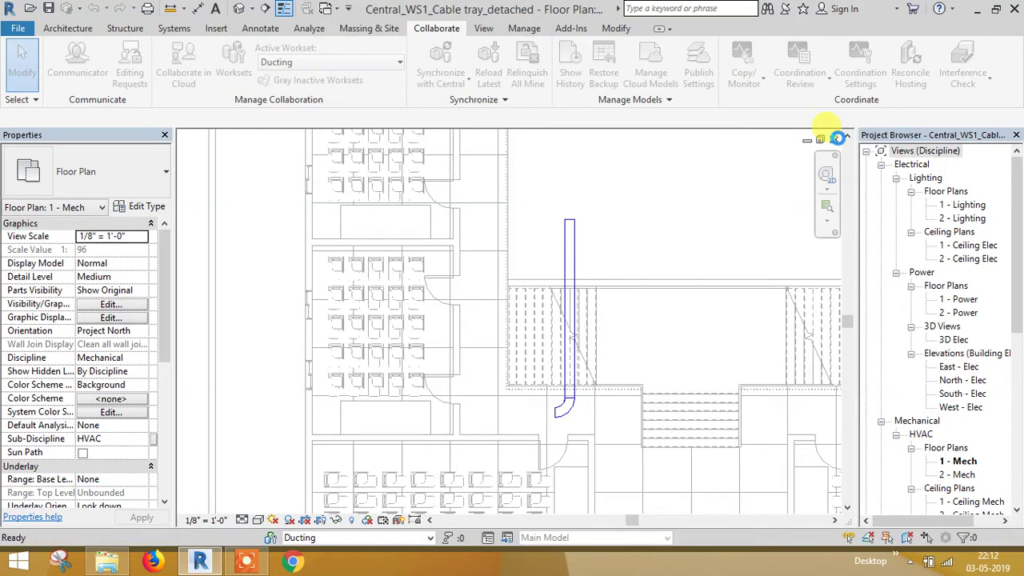
left_click(837, 140)
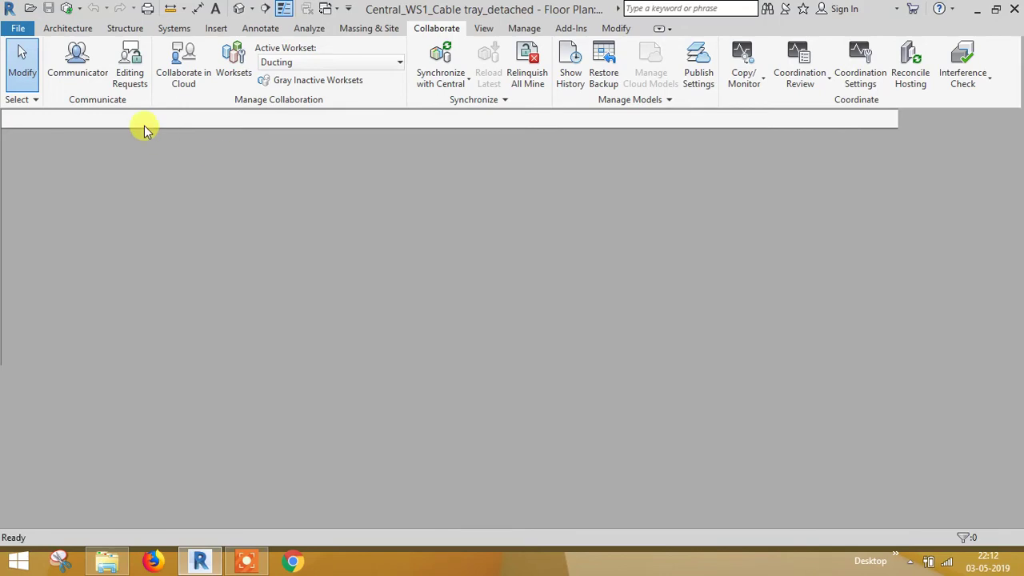
Reopen Central_WS1.rvt detached from central, choosing Detach and discard worksets.
left_click(88, 114)
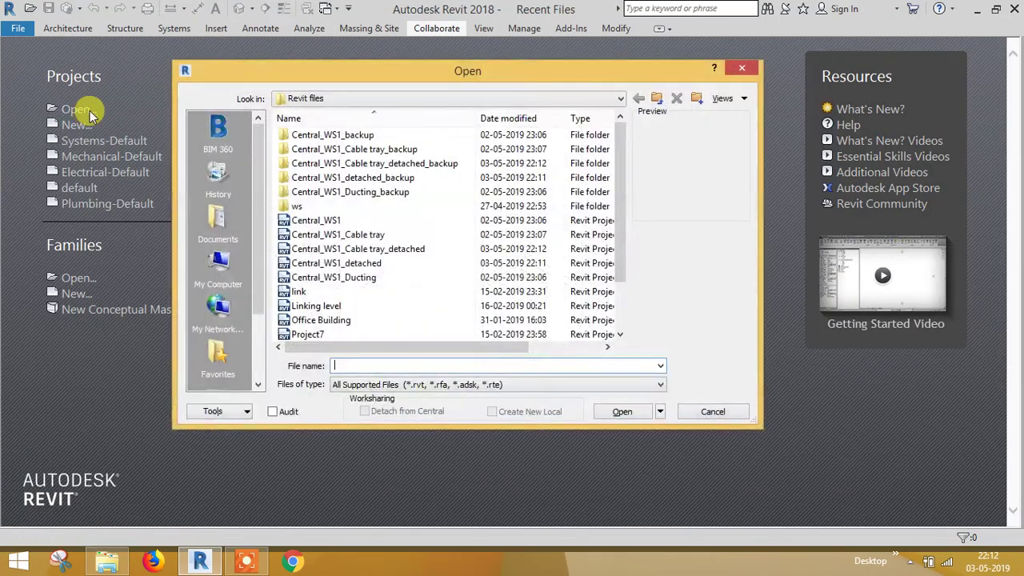
left_click(318, 256)
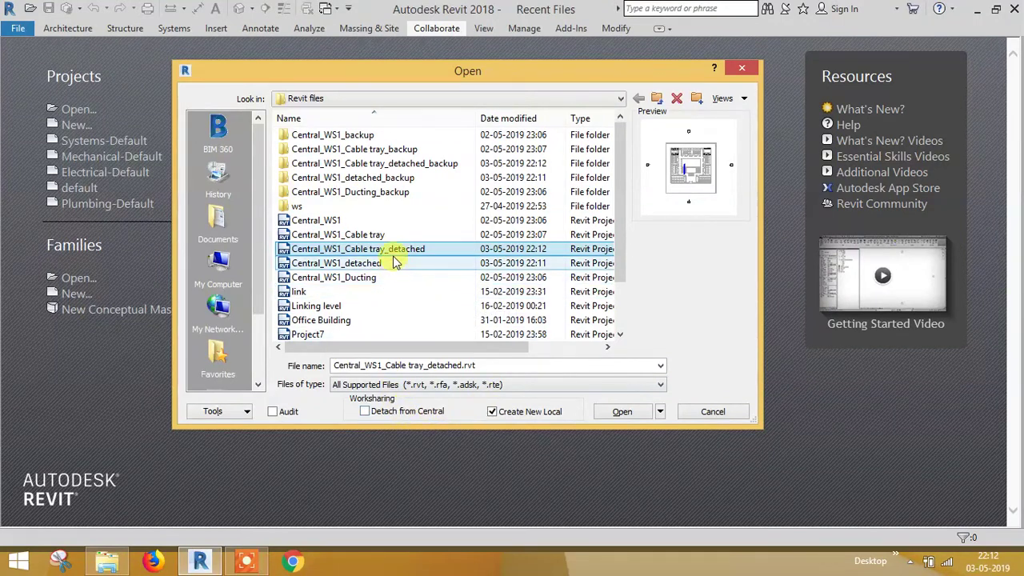
mouse_move(397, 251)
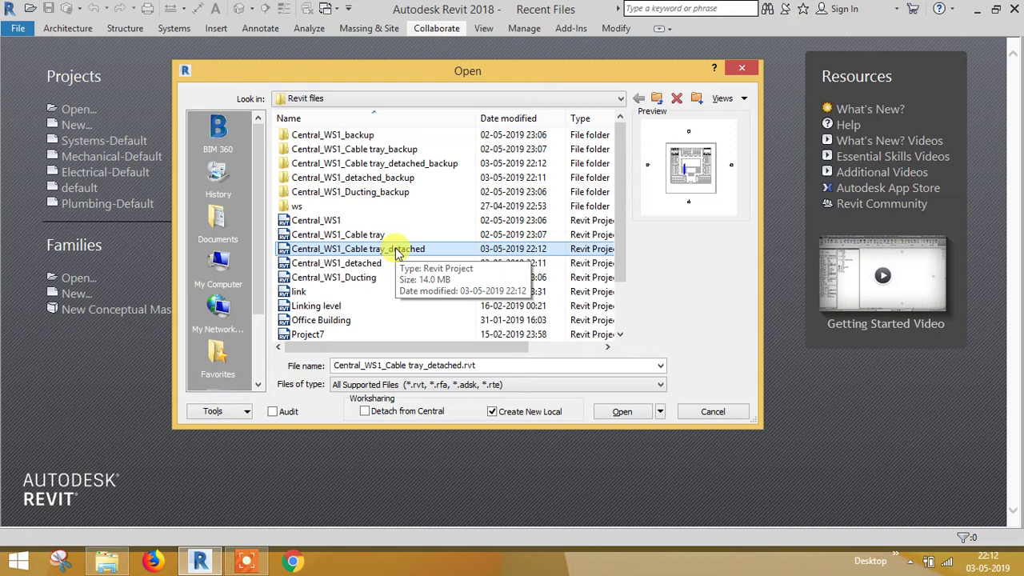
left_click(364, 411)
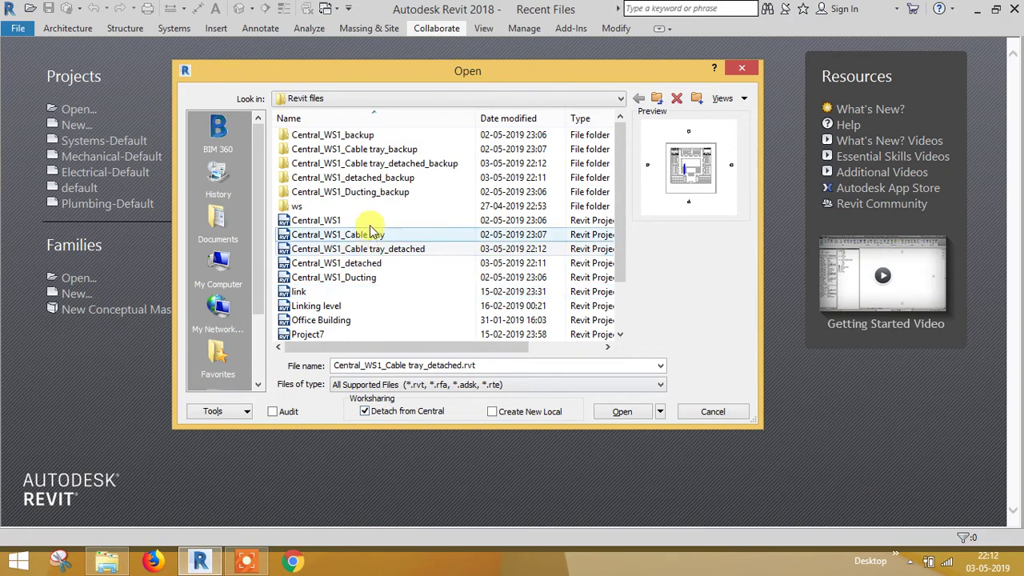
left_click(350, 224)
left_click(365, 410)
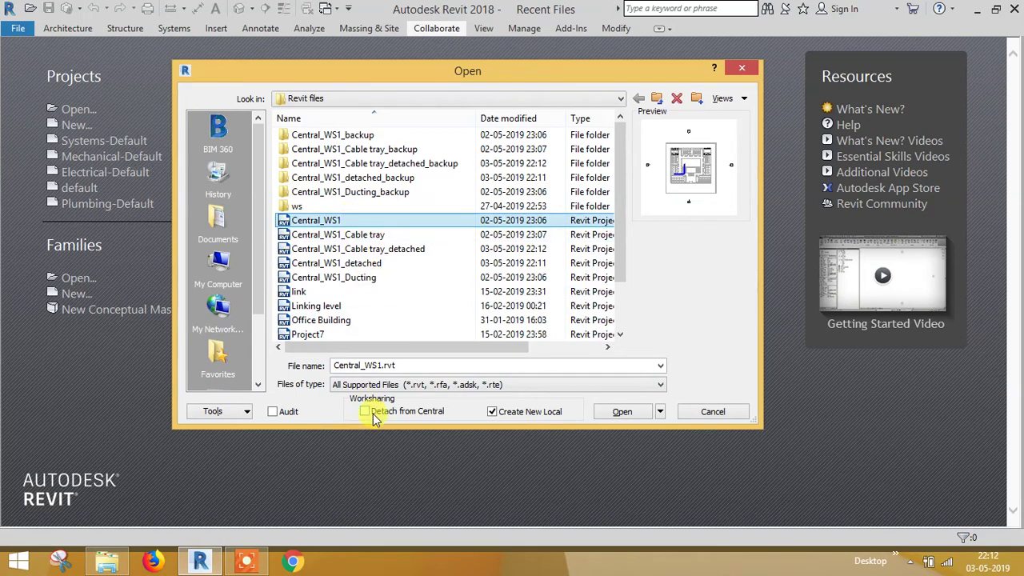
left_click(623, 411)
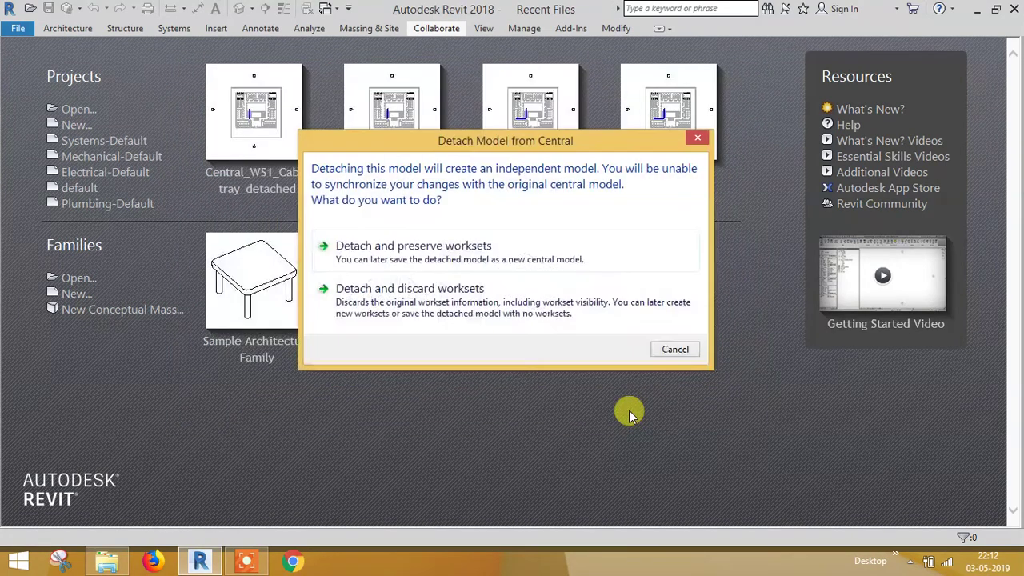
left_click(377, 289)
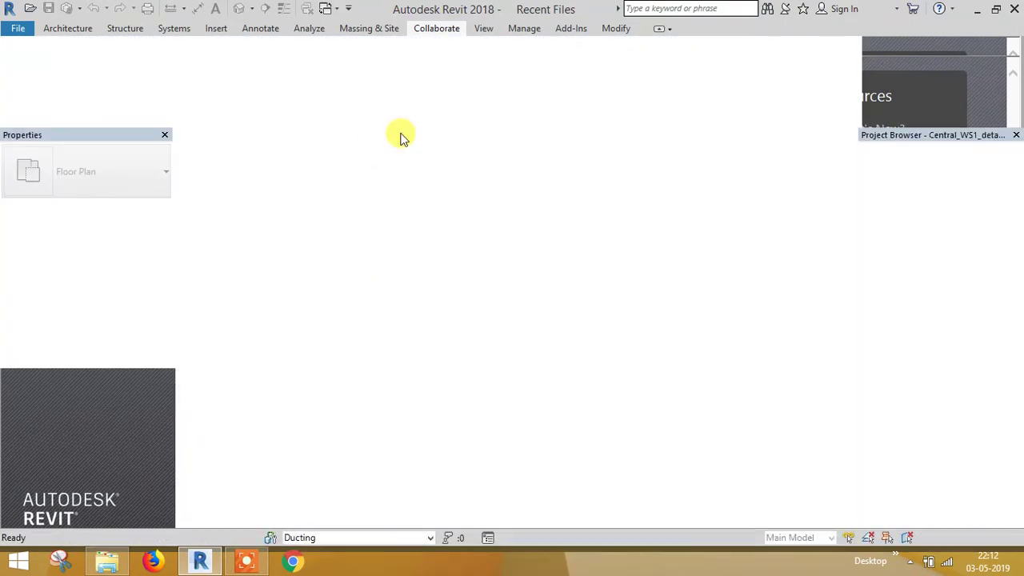
Confirm worksets are disabled on the Collaborate tab and zoom out to show the duct run.
left_click(436, 28)
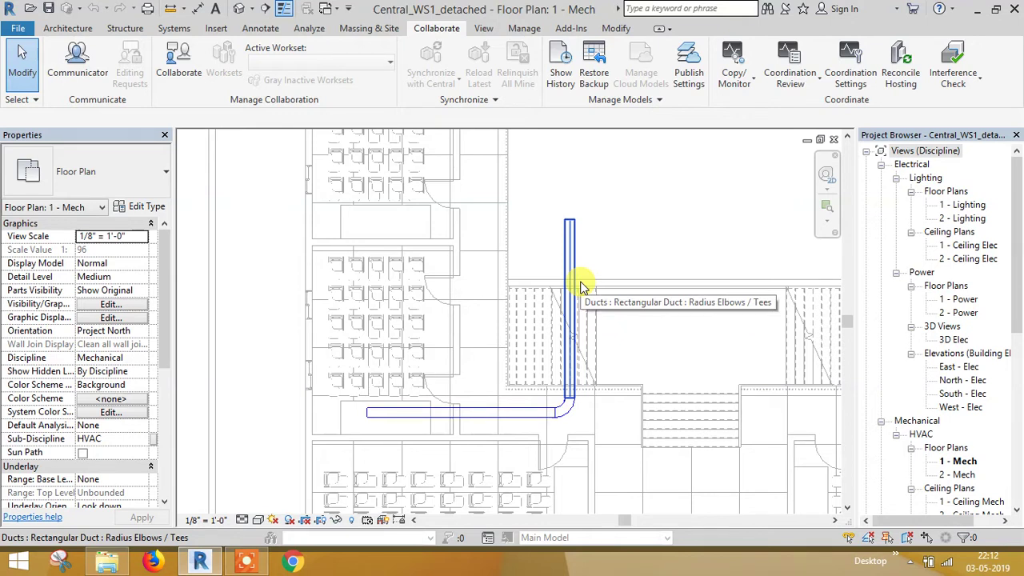
scroll(581, 288, "down", 1)
scroll(581, 288, "down", 1)
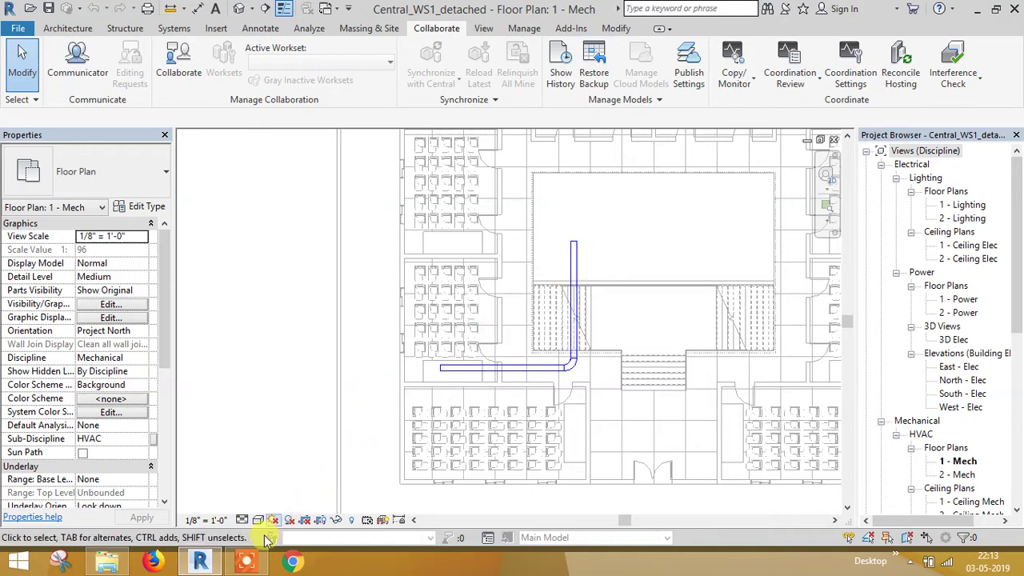
mouse_move(246, 563)
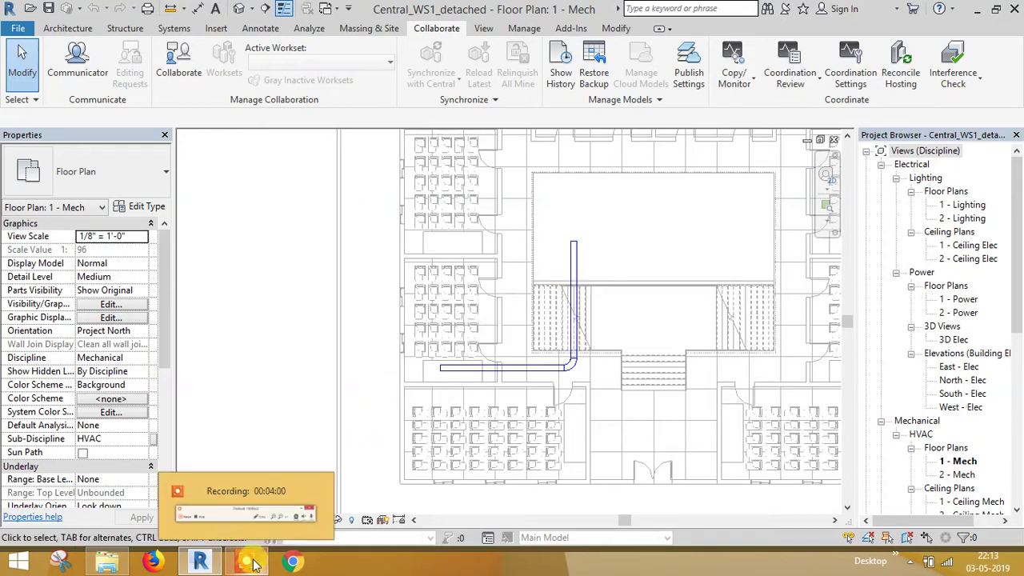
left_click(253, 565)
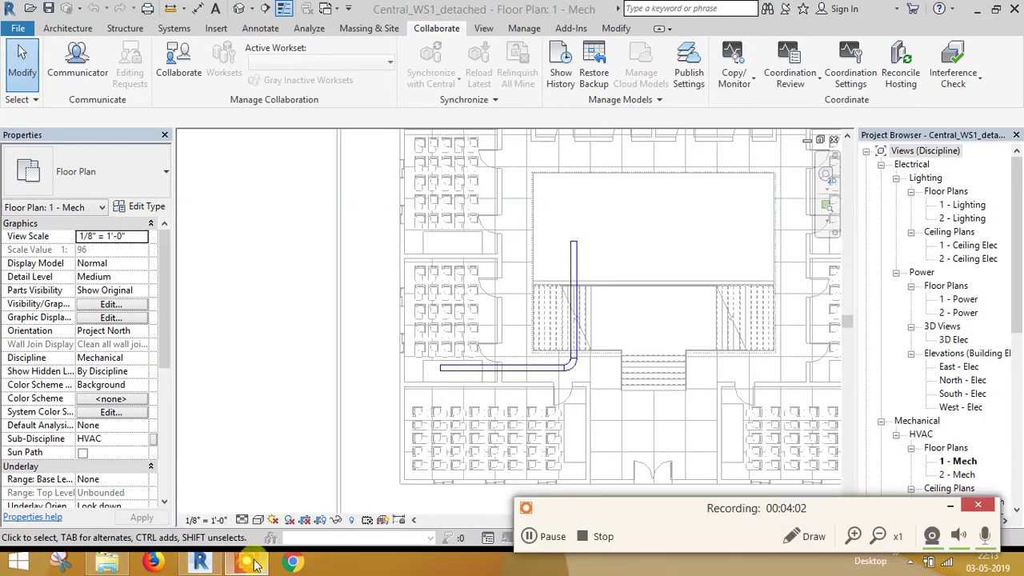